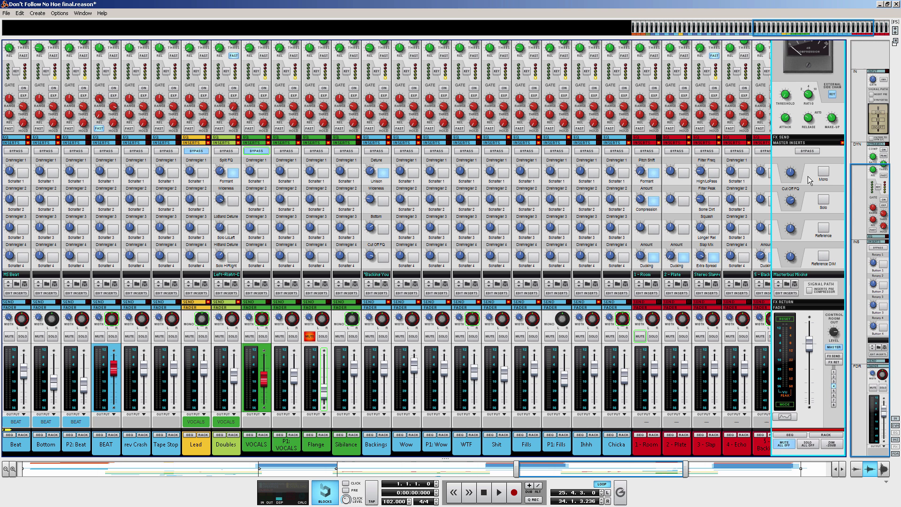
# Step: Engage the Mono control in the master channel's insert section
pyautogui.click(824, 175)
# Step: Play the song while toggling master Mono on and off, ending with Mono off and playback stopped
pyautogui.press('space')
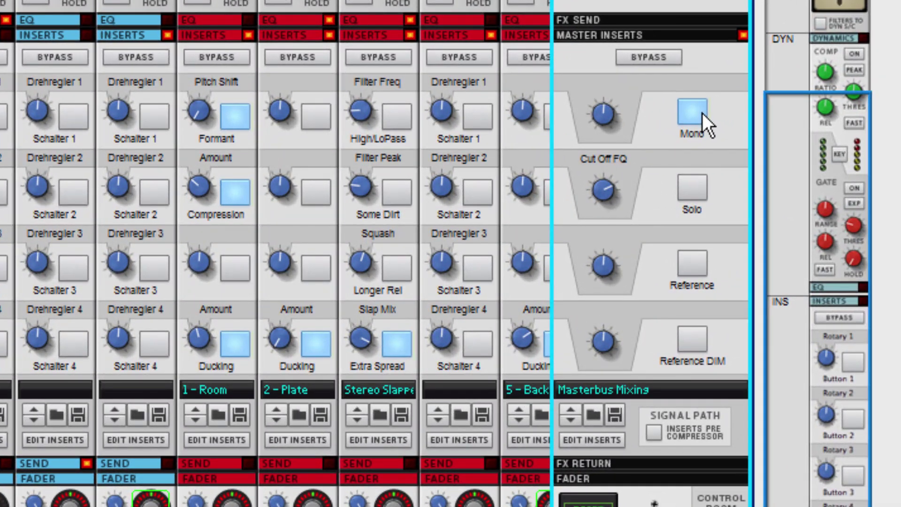
pyautogui.click(697, 113)
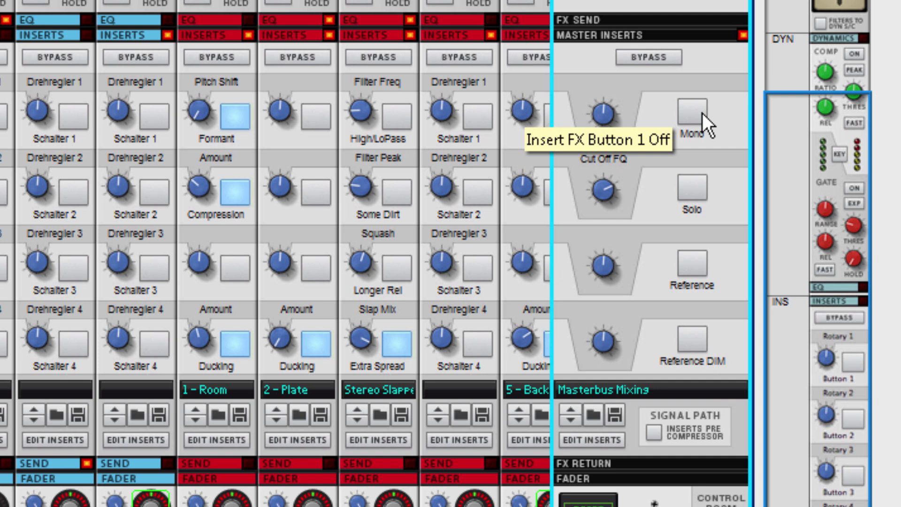
pyautogui.click(697, 112)
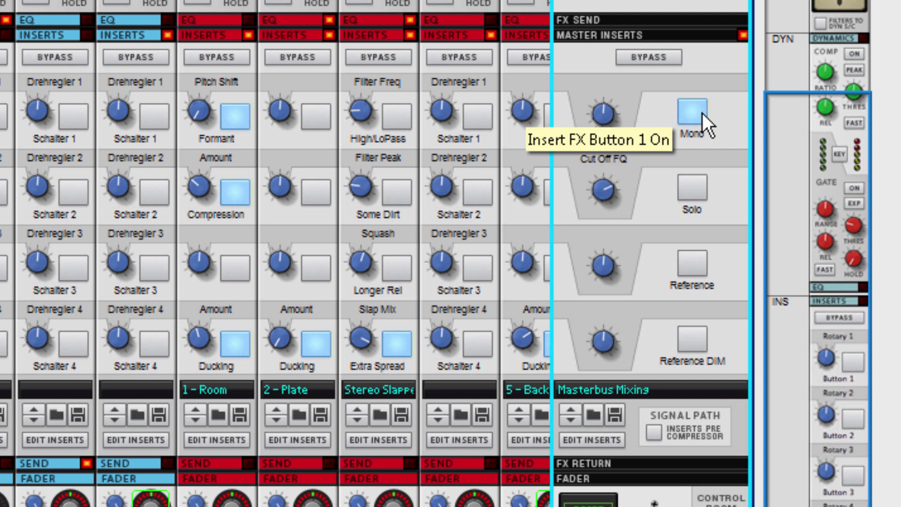
pyautogui.click(697, 113)
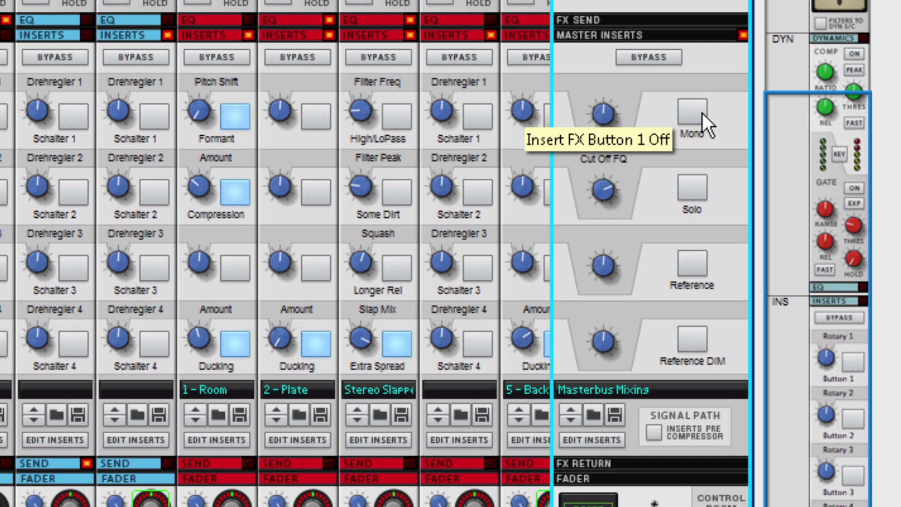
pyautogui.click(697, 112)
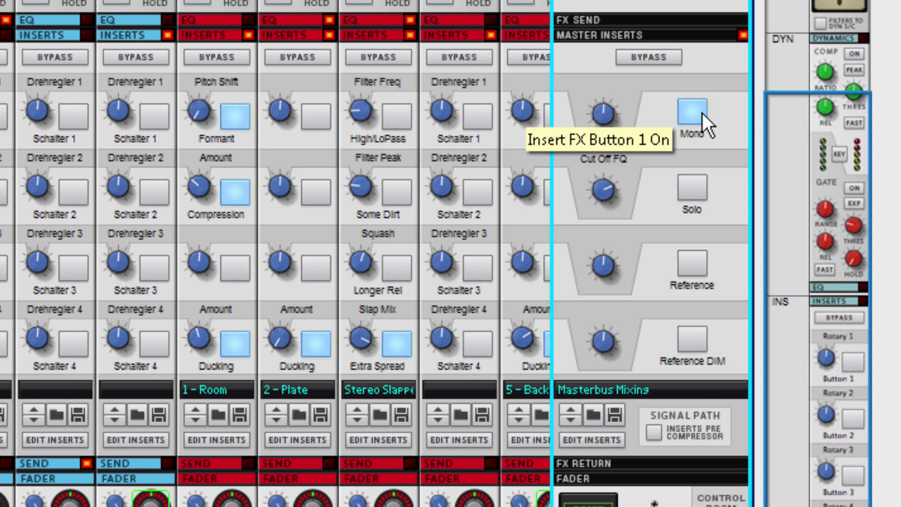
pyautogui.click(697, 113)
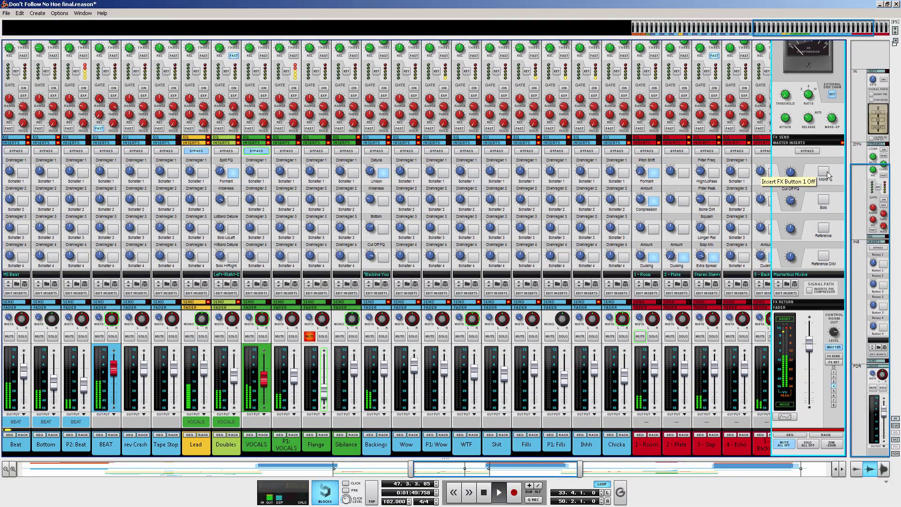
pyautogui.press('space')
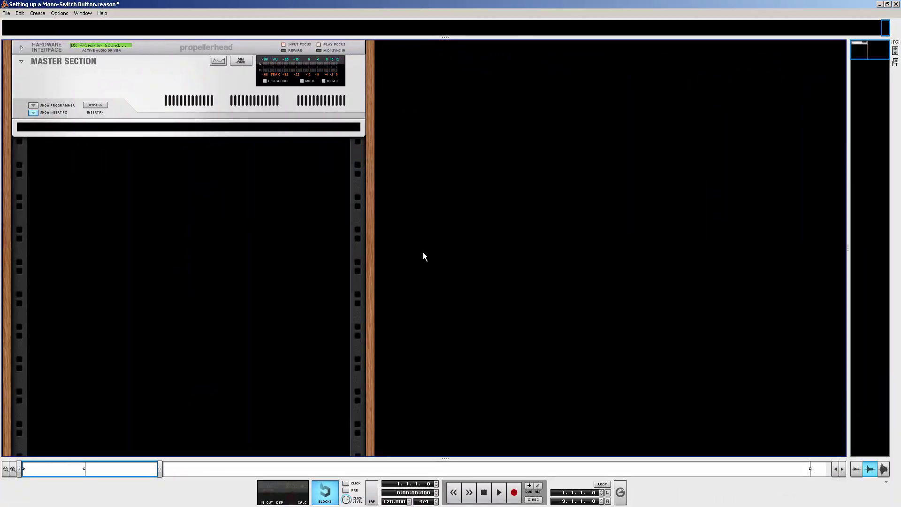
# Step: Drop an MClass Stereo Imager into the master insert FX and rename Button 1 to 'Mono'
pyautogui.press('F8')
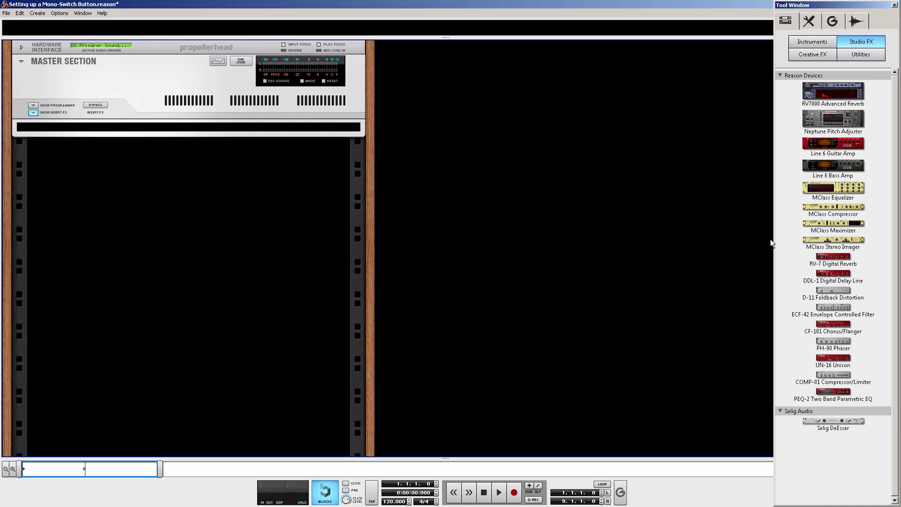
pyautogui.moveTo(833, 242); pyautogui.dragTo(146, 124)
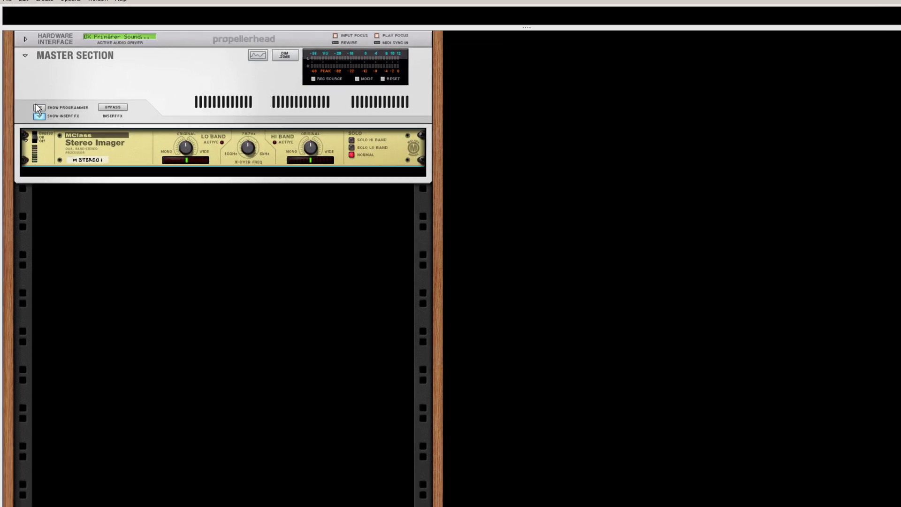
pyautogui.click(33, 112)
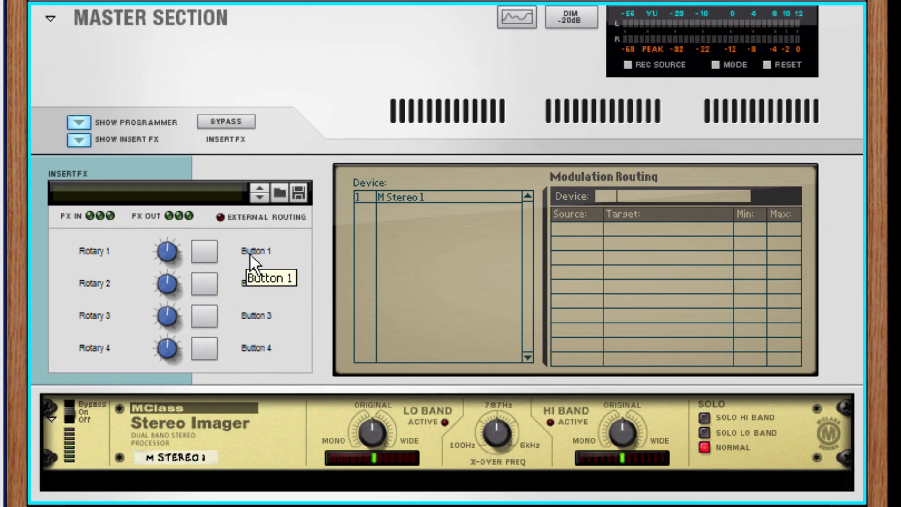
pyautogui.doubleClick(250, 255)
pyautogui.write('Mon')
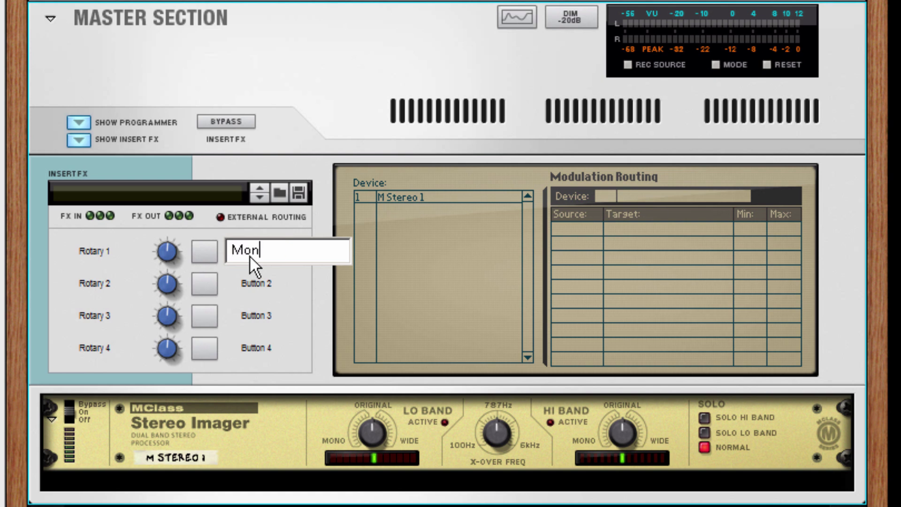
pyautogui.write('o')
pyautogui.press('Return')
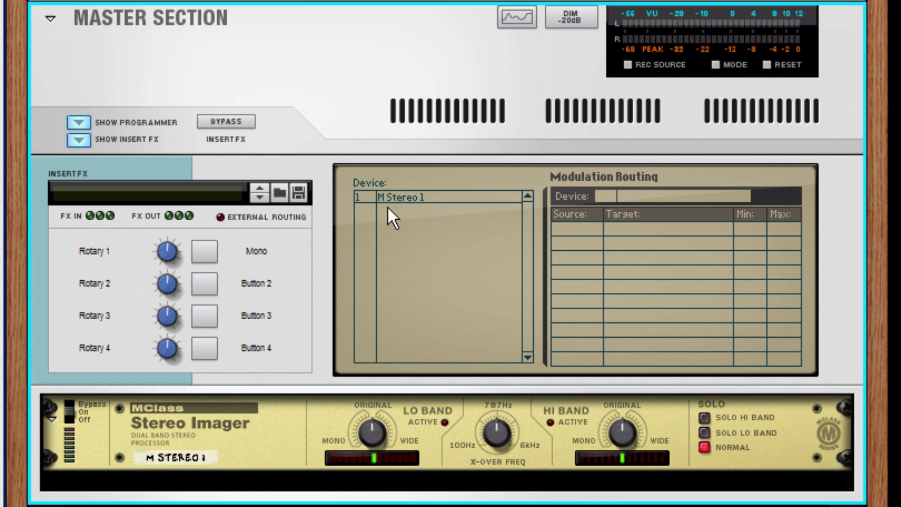
# Step: Route Button 1 to the Stereo Imager's Low Width and High Width targets
pyautogui.click(401, 197)
pyautogui.click(585, 301)
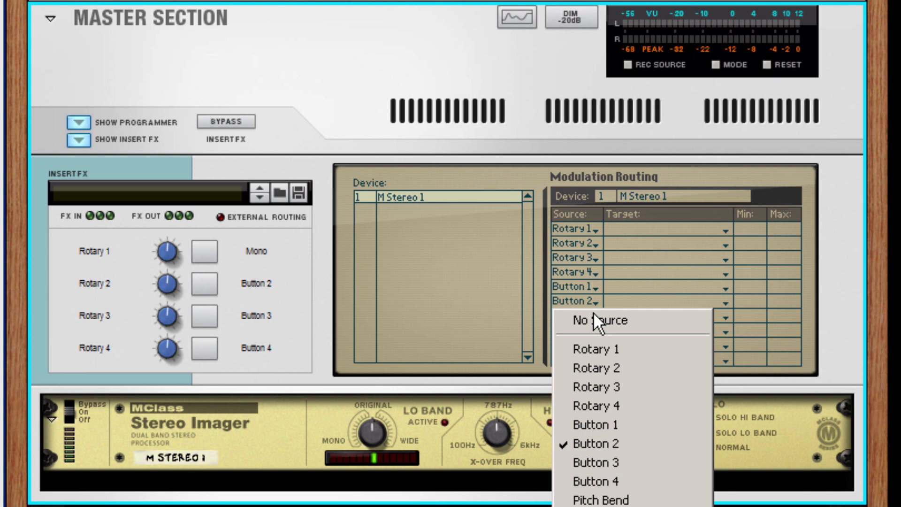
pyautogui.click(606, 442)
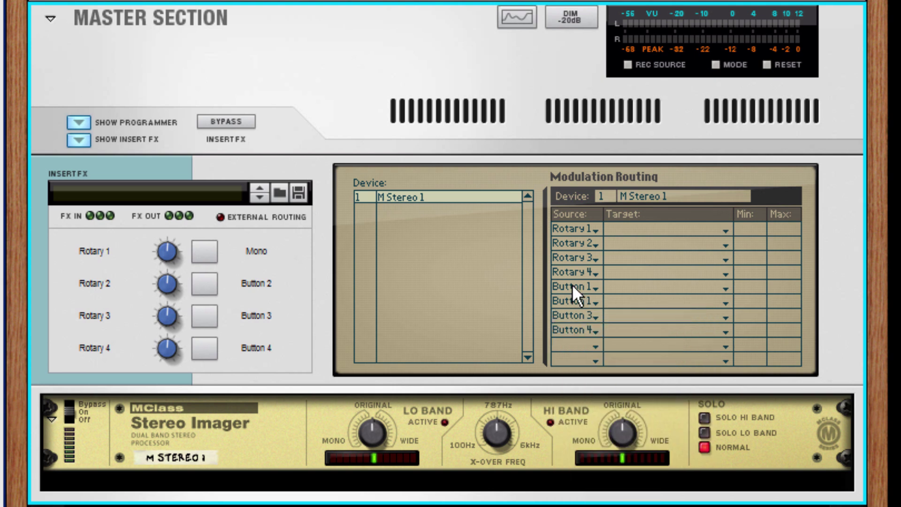
pyautogui.click(635, 284)
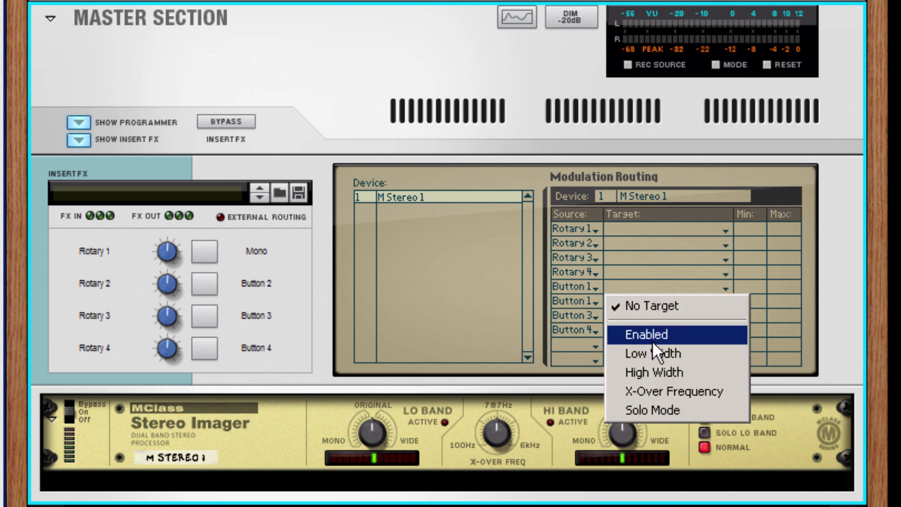
pyautogui.click(654, 347)
pyautogui.click(635, 301)
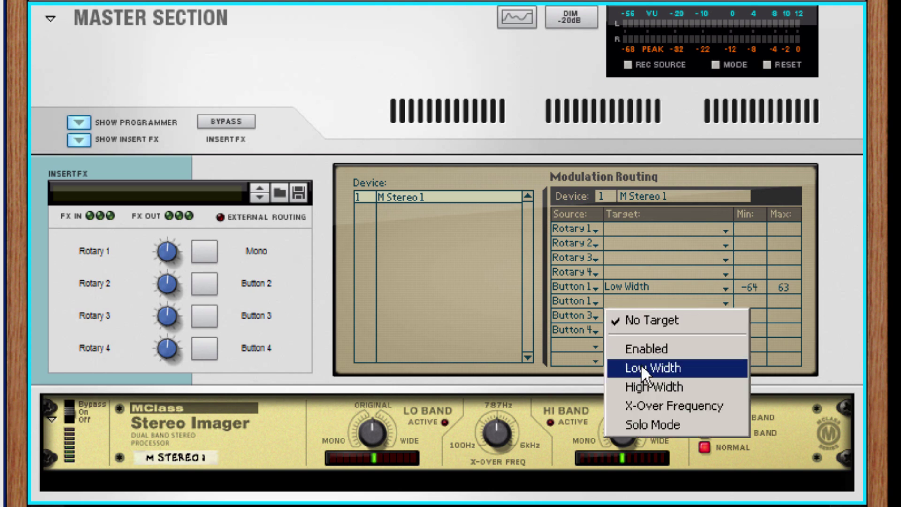
pyautogui.click(643, 377)
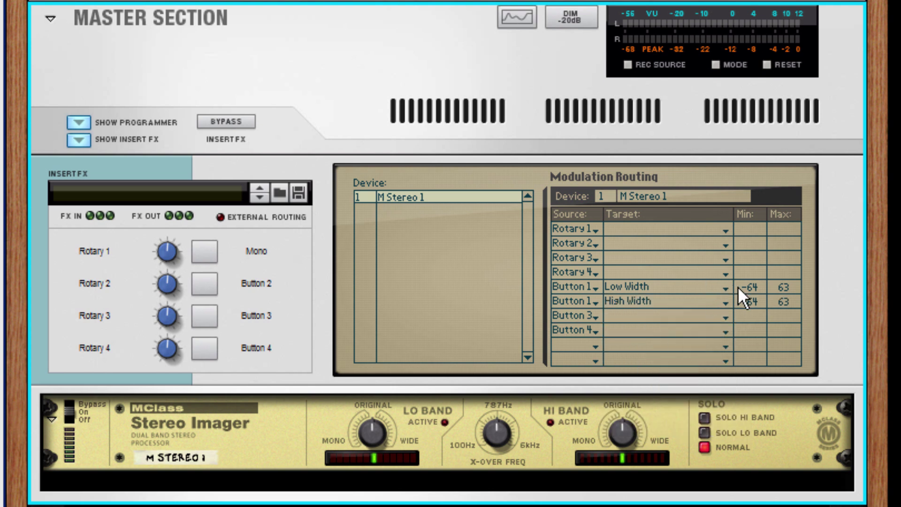
# Step: Set both Low Width and High Width ranges to minimum 0 and maximum -64
pyautogui.moveTo(752, 287)
pyautogui.mouseDown()
pyautogui.moveTo(750, 129)
pyautogui.moveTo(749, 144)
pyautogui.mouseUp()
pyautogui.moveTo(751, 297); pyautogui.dragTo(753, 146)
pyautogui.moveTo(784, 289); pyautogui.dragTo(779, 358)
pyautogui.moveTo(788, 302); pyautogui.dragTo(769, 431)
pyautogui.click(205, 251)
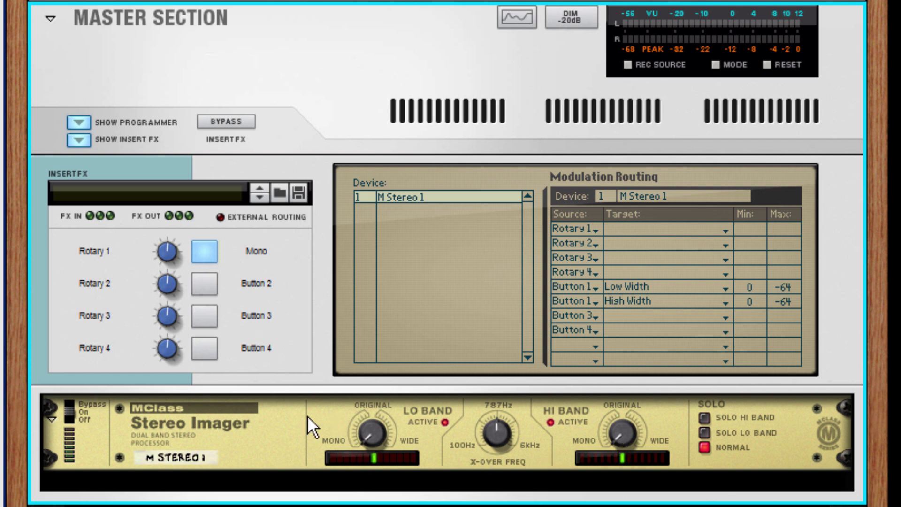
pyautogui.click(205, 251)
pyautogui.click(205, 250)
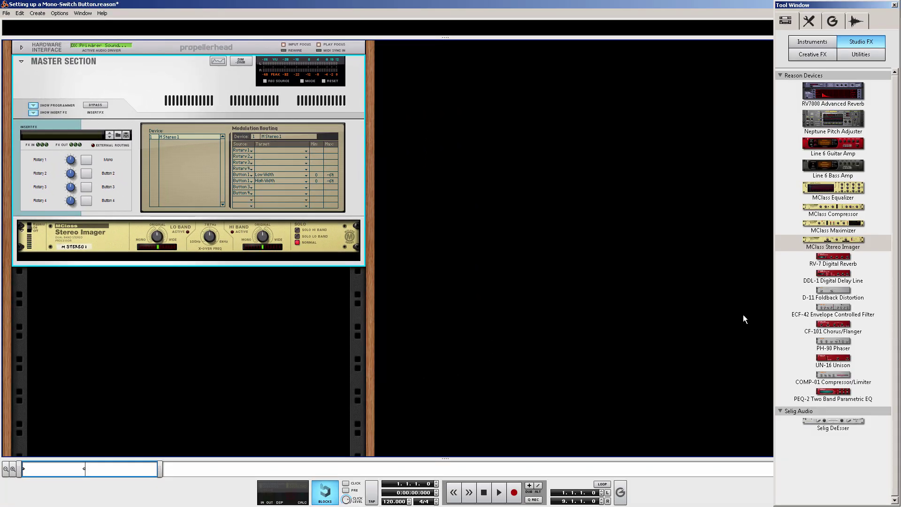
# Step: Hide the rack and Tool Window and expand the master channel strip in the mixer
pyautogui.click(169, 243)
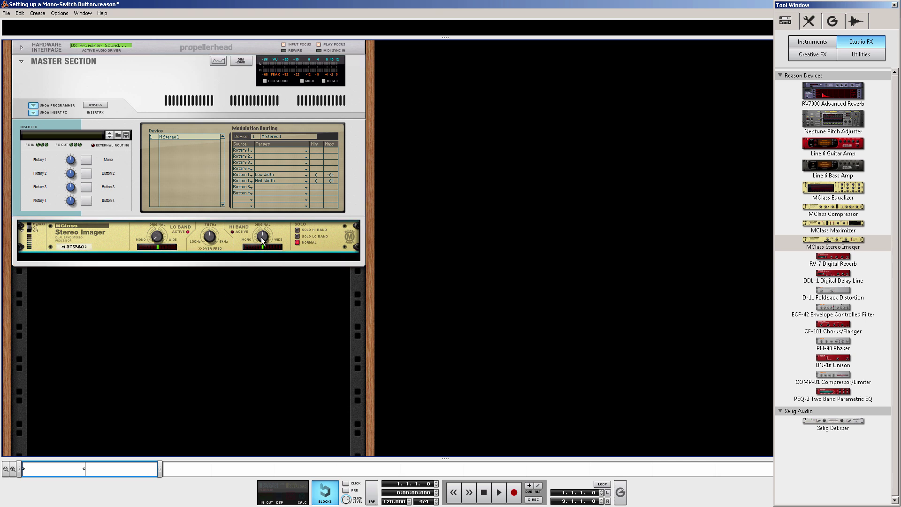
pyautogui.click(78, 165)
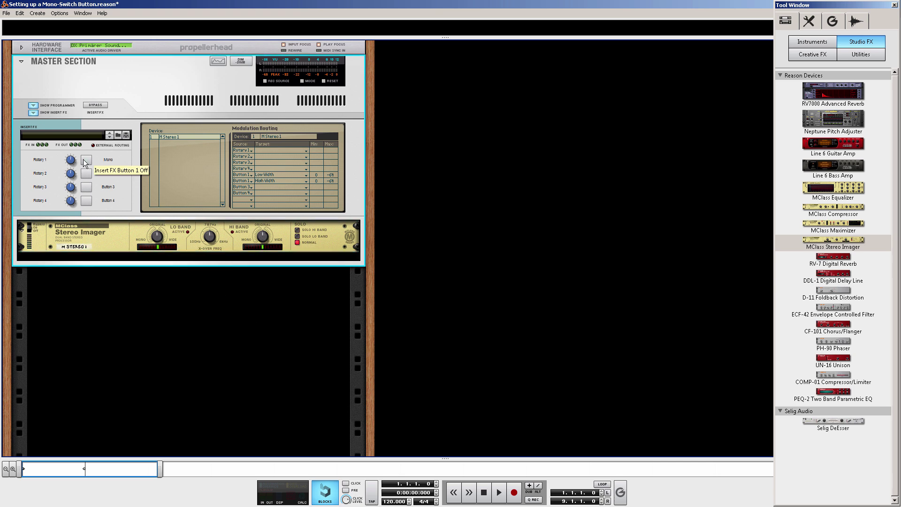
pyautogui.press('F6')
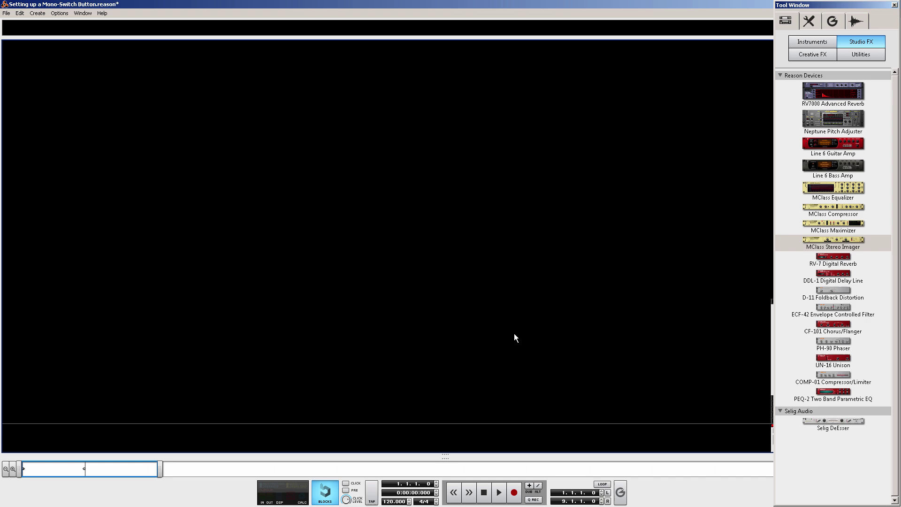
pyautogui.press('F8')
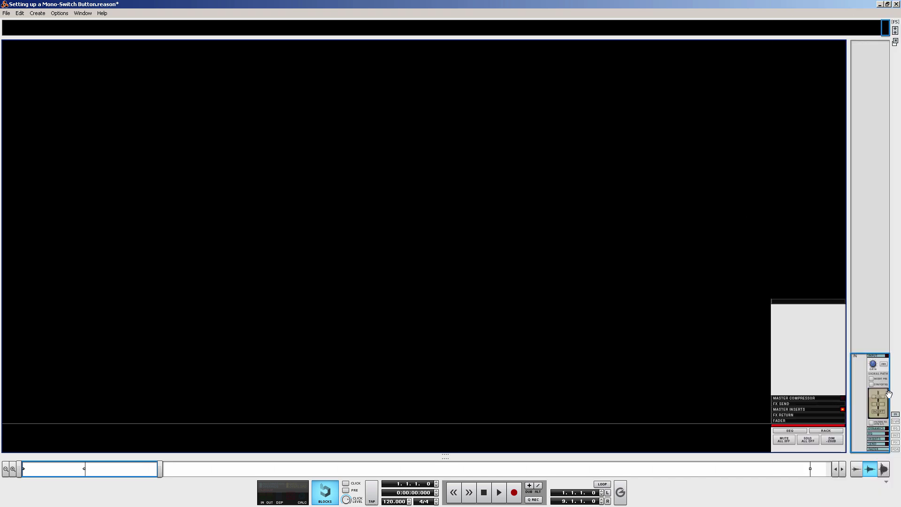
pyautogui.click(898, 451)
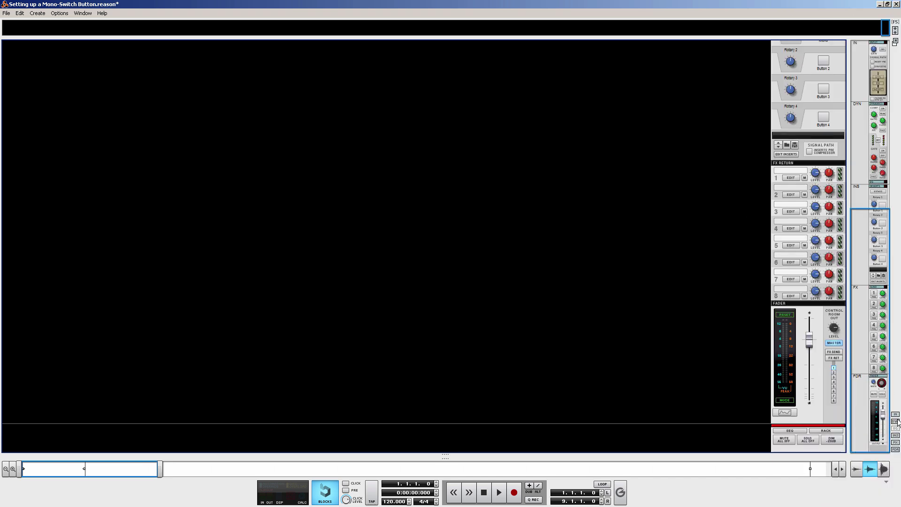